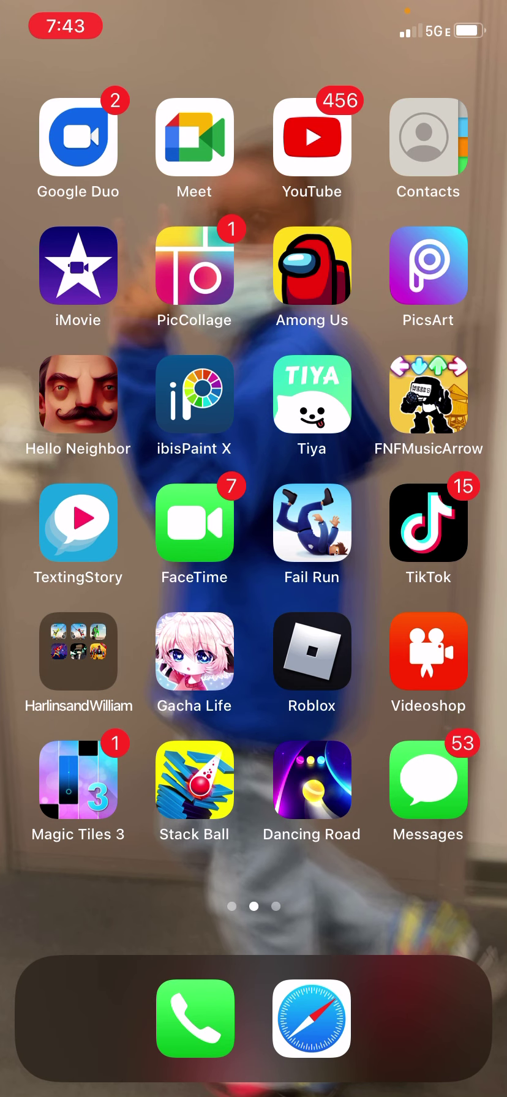
Step: Launch Gacha Life, go to Home and put purple-haired Royce on stage
left_click(195, 652)
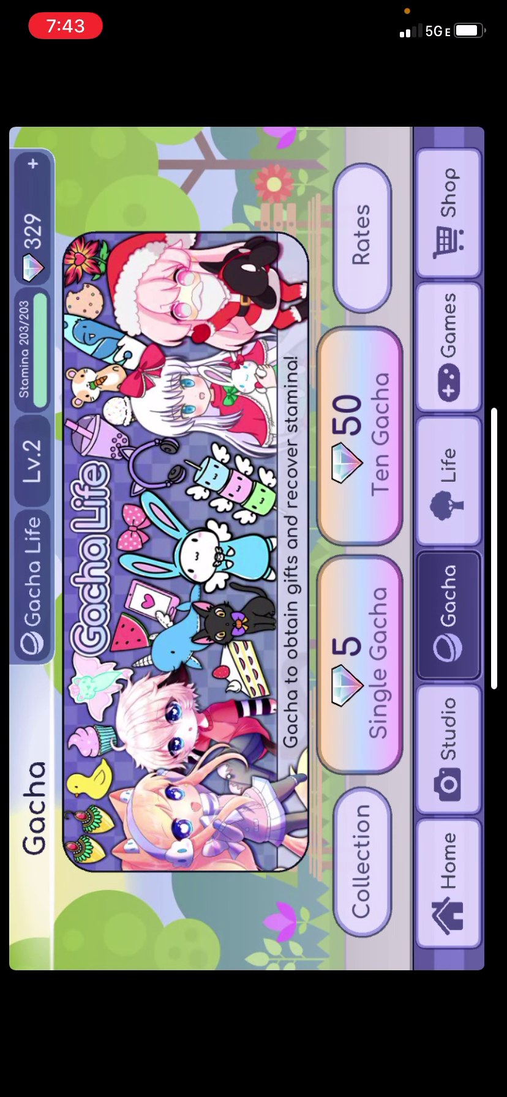
left_click(446, 882)
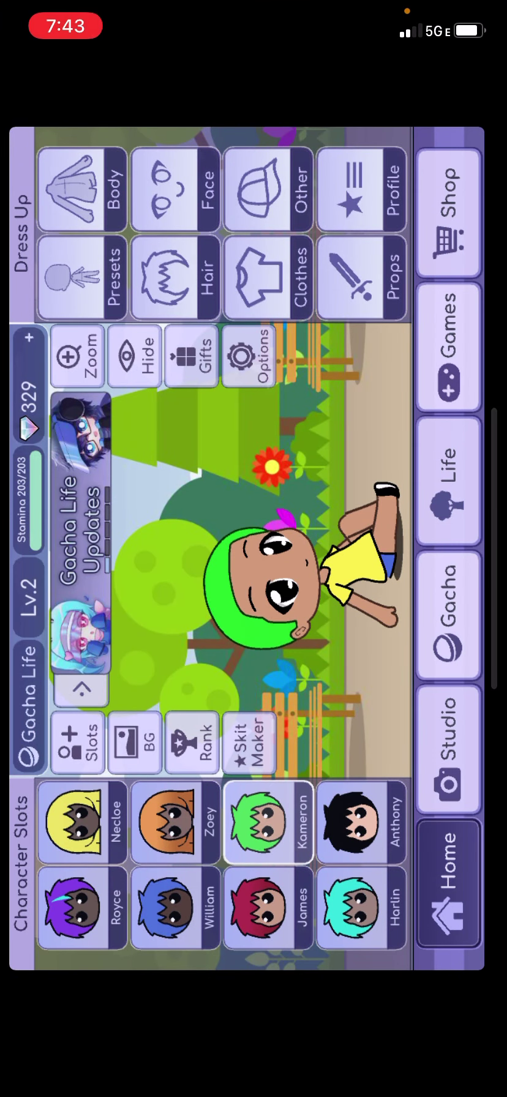
left_click(83, 909)
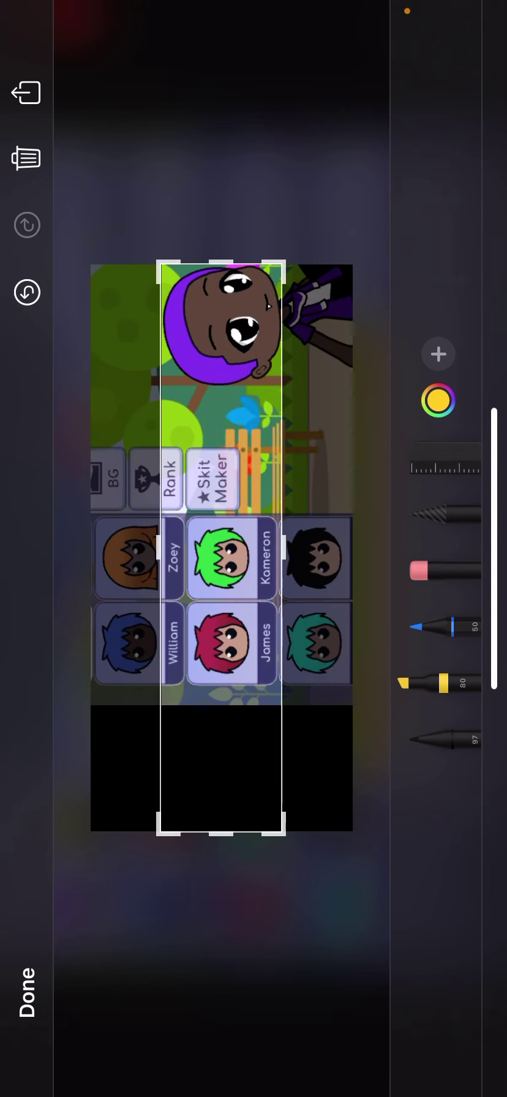
Step: Crop Royce's screenshot up to his head and save it to Photos
left_click_drag(221, 833, 221, 388)
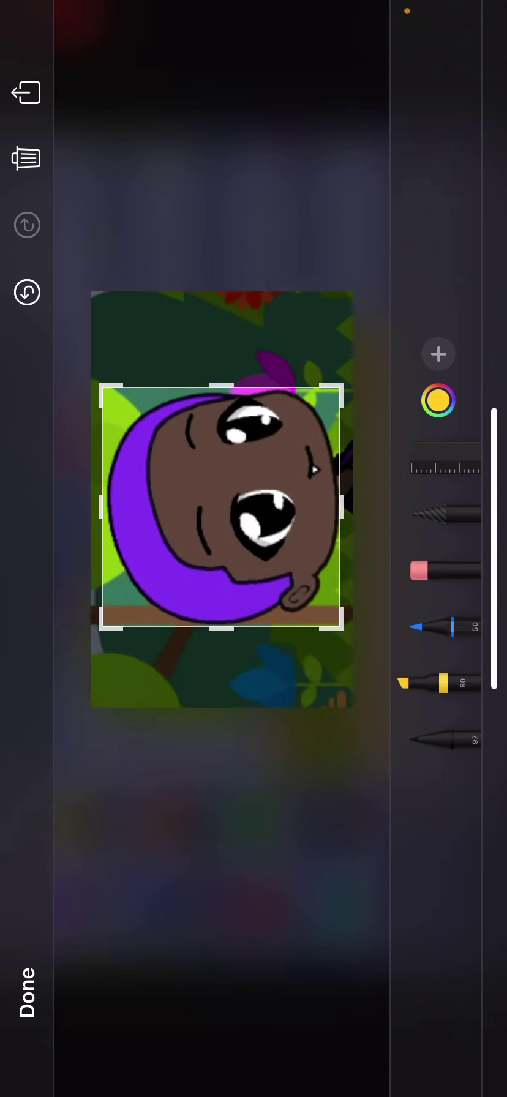
left_click(27, 992)
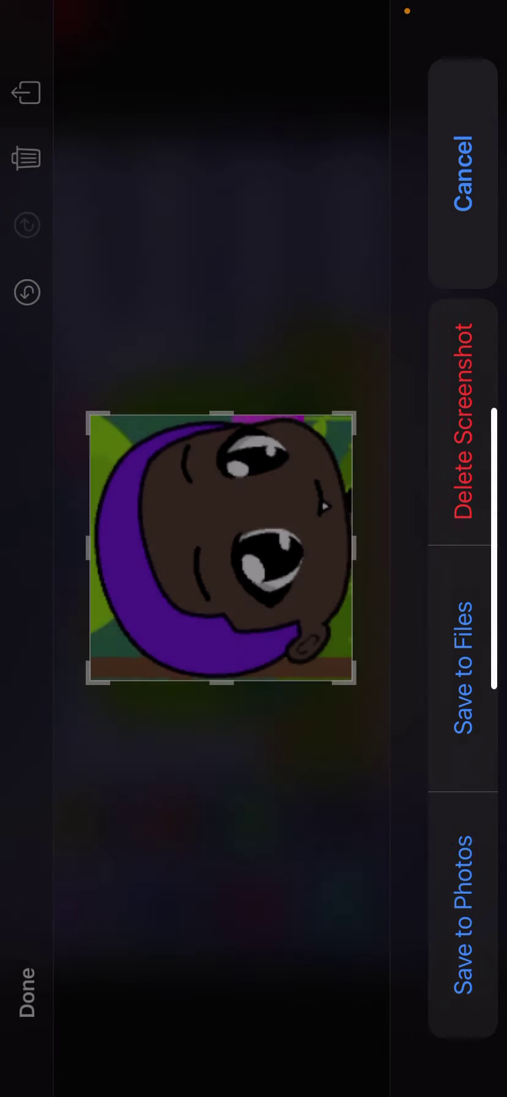
left_click(446, 914)
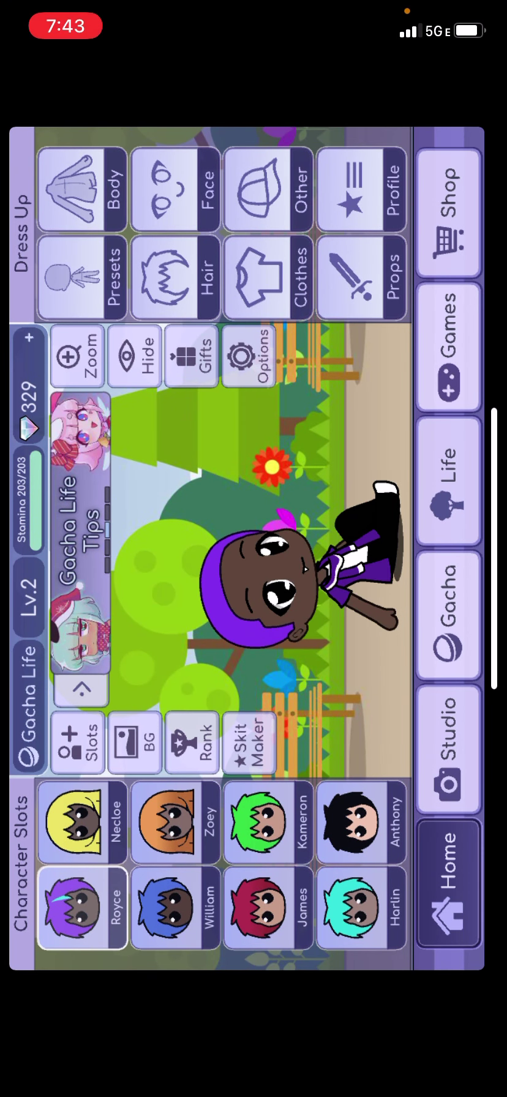
Step: Toggle repeatedly between the orange-haired and blue-haired character slots
left_click(181, 848)
left_click(177, 897)
left_click(184, 854)
left_click(175, 912)
left_click(183, 838)
left_click(174, 906)
left_click(184, 842)
left_click(175, 906)
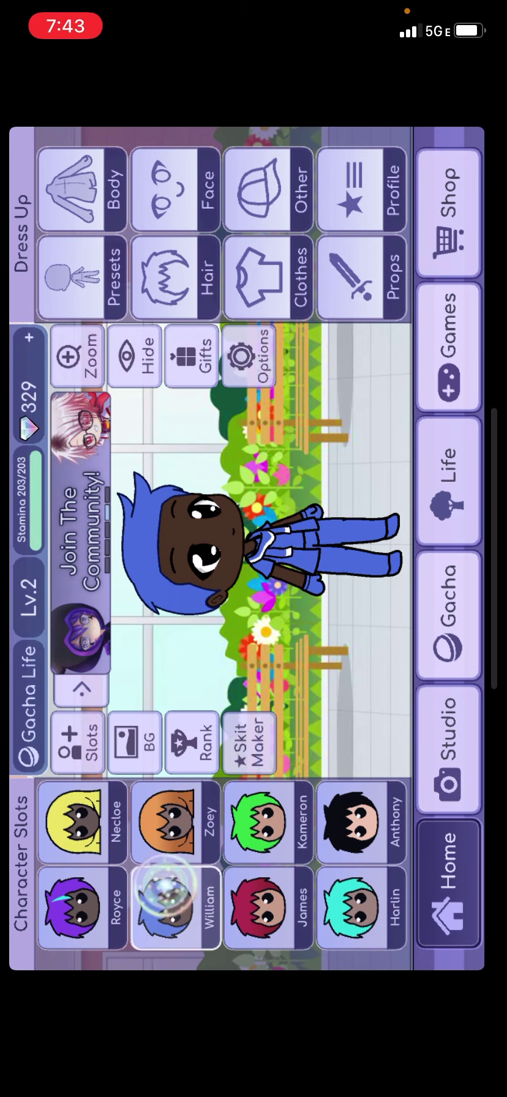
left_click(184, 845)
left_click(174, 906)
left_click(179, 847)
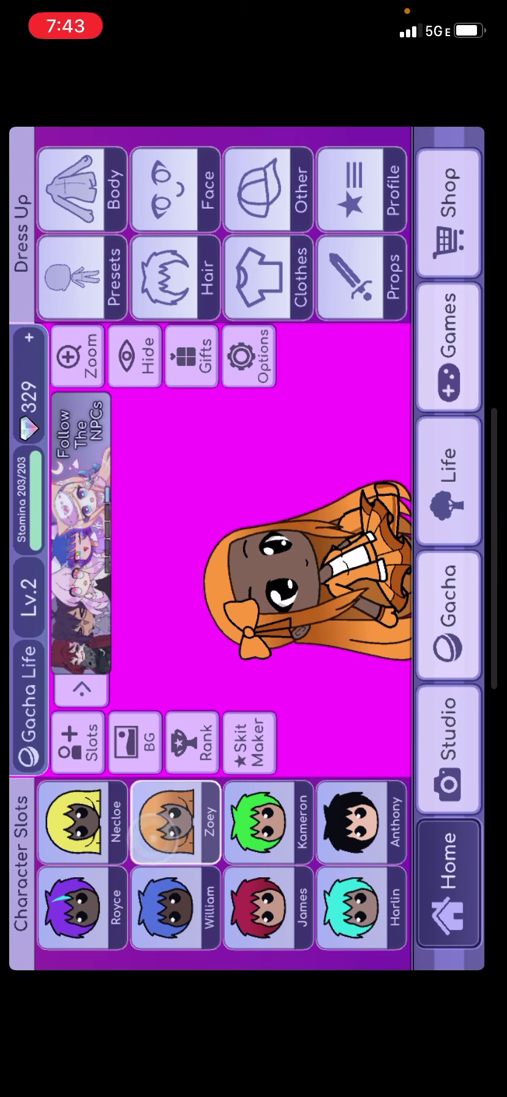
left_click(174, 906)
left_click(177, 841)
left_click(174, 897)
left_click(158, 835)
Step: Cycle through the black, teal, orange and yellow slots, ending on purple-haired Royce
left_click(177, 906)
left_click(284, 912)
left_click(286, 824)
left_click(361, 912)
left_click(355, 838)
left_click(358, 906)
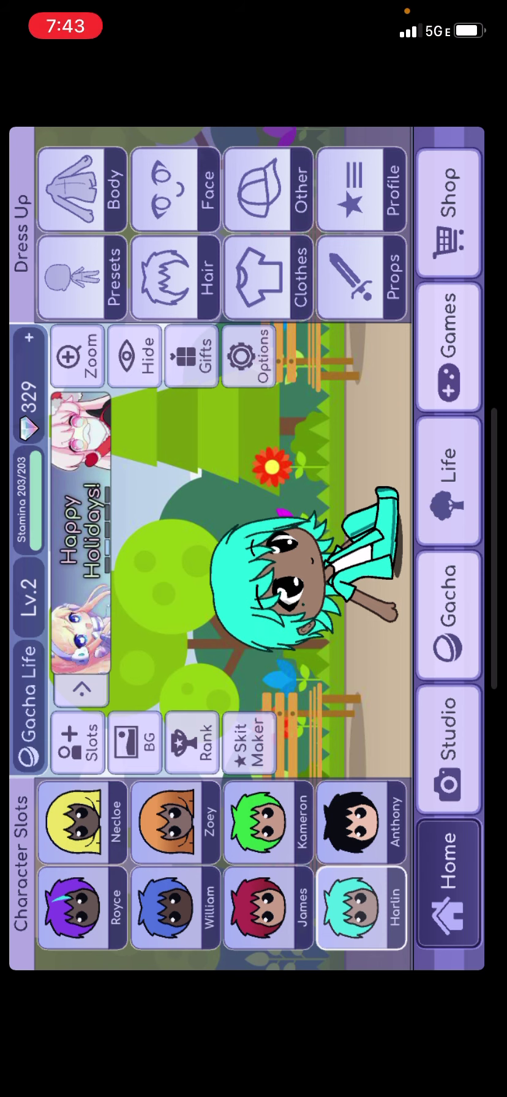
left_click(174, 820)
left_click(82, 820)
left_click(82, 906)
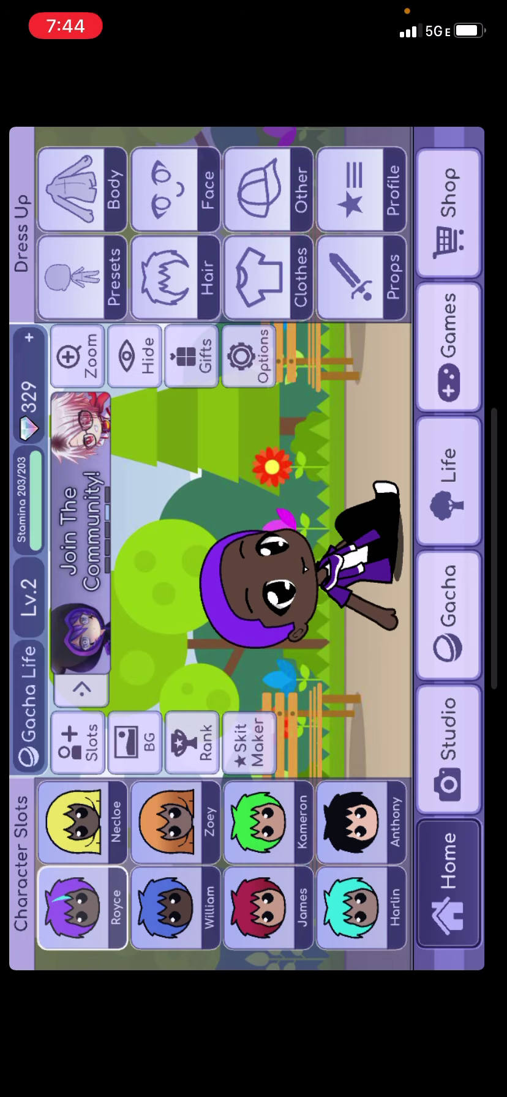
left_click_drag(493, 548, 275, 549)
Step: Delete the saved purple-haired head shot from the camera roll
left_click_drag(92, 551, 398, 550)
left_click(194, 136)
left_click(54, 931)
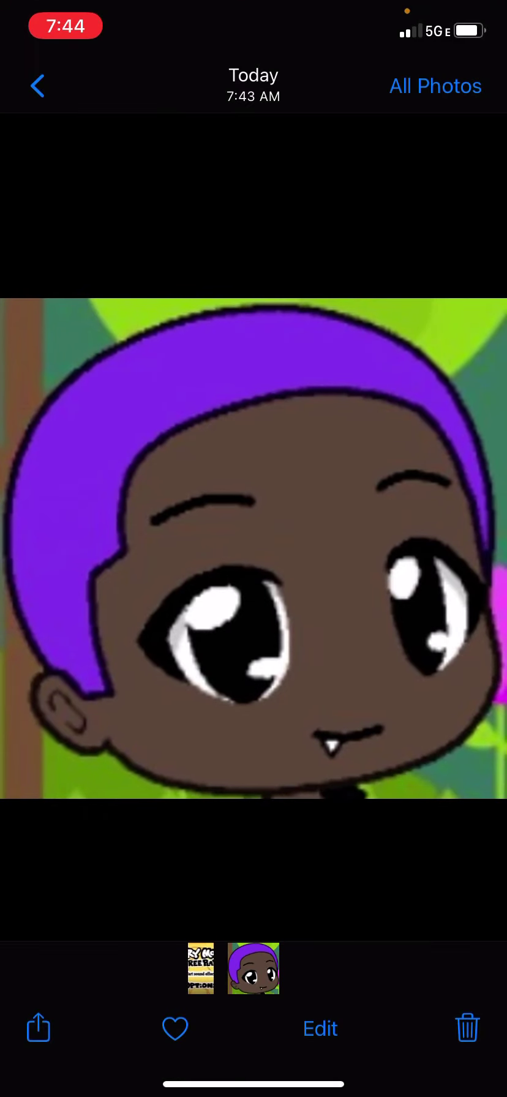
left_click(467, 1027)
left_click(252, 940)
Step: Select the head shot in Recently Deleted, then cancel its permanent deletion
left_click(434, 86)
left_click_drag(254, 1084, 253, 1041)
left_click(275, 551)
left_click(316, 1013)
left_click(397, 85)
left_click(83, 245)
left_click(54, 1028)
left_click(252, 1016)
Step: Back in Gacha Life, put orange-haired Zoey on stage and screenshot her
left_click_drag(254, 1084, 253, 857)
left_click_drag(379, 550, 122, 551)
left_click(195, 651)
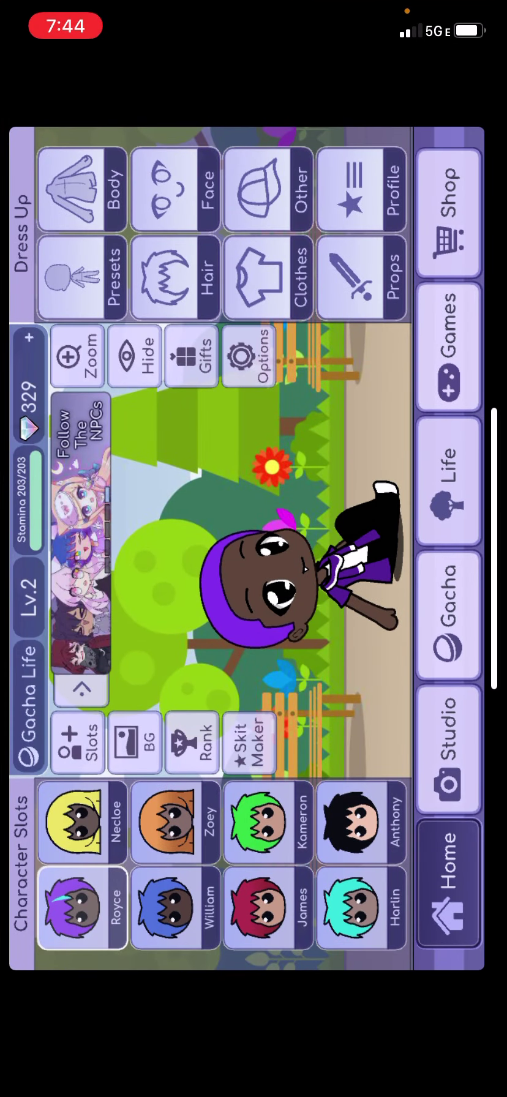
left_click(178, 864)
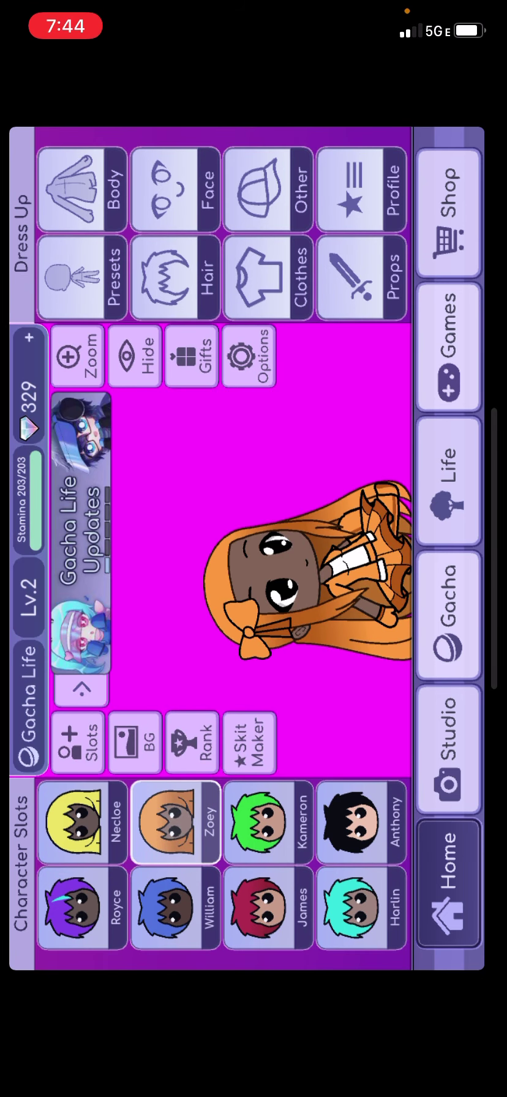
key("Print")
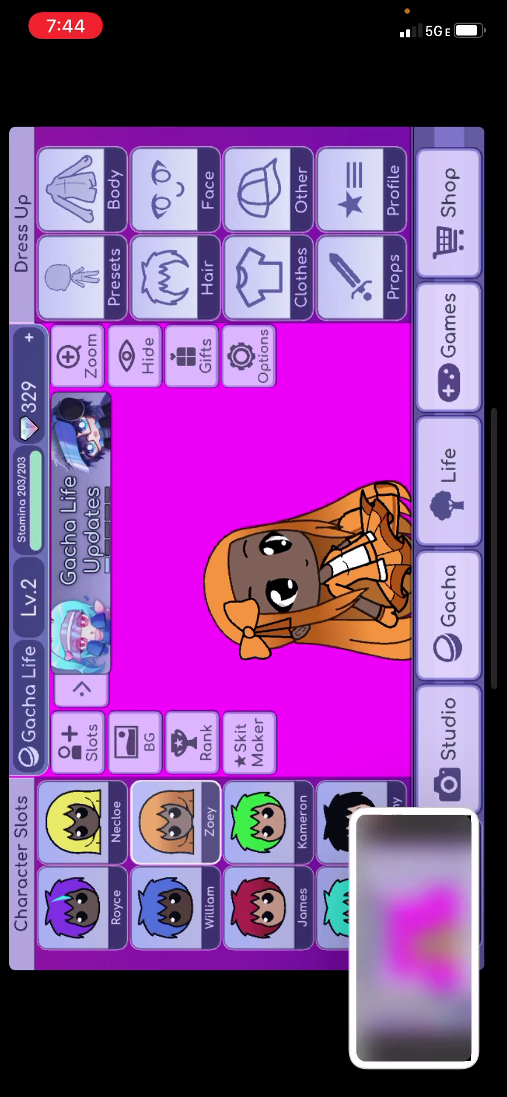
left_click(429, 943)
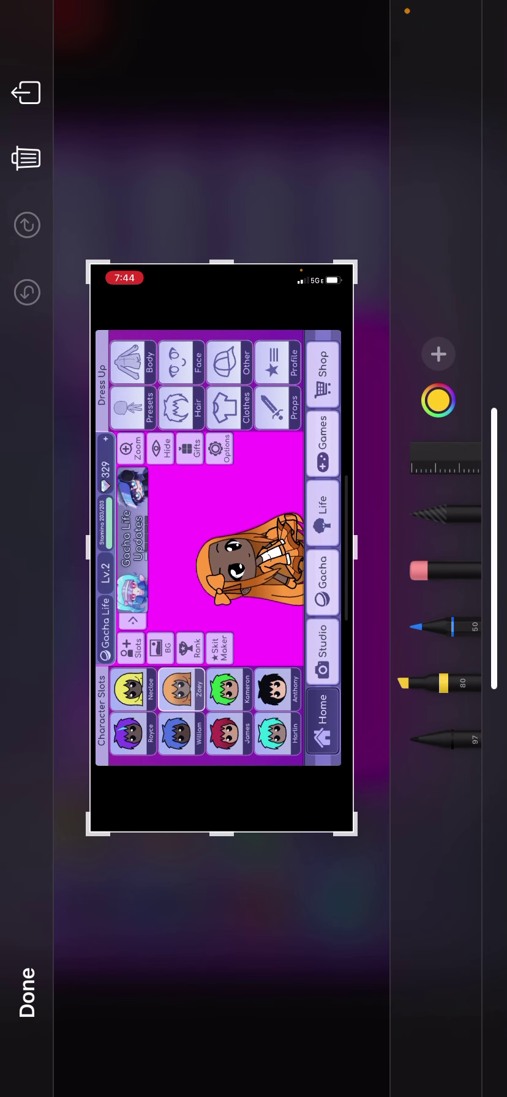
Step: Trim Zoey's screenshot from all four sides to her face and save it to Photos
left_click_drag(89, 548, 193, 548)
mouse_move(274, 834)
left_mouse_down()
mouse_move(274, 600)
mouse_move(274, 617)
mouse_move(275, 606)
left_mouse_up()
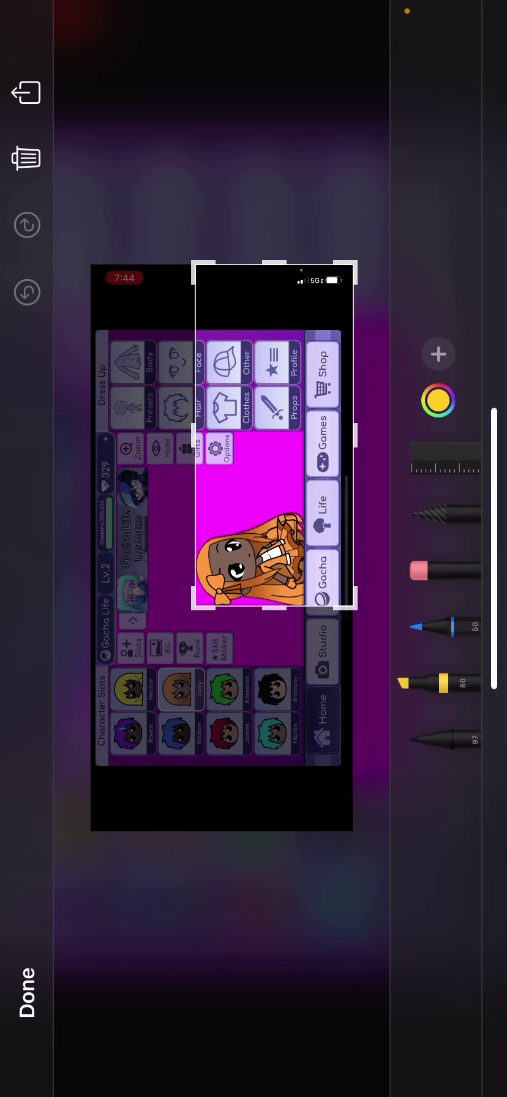
left_click_drag(355, 435, 260, 434)
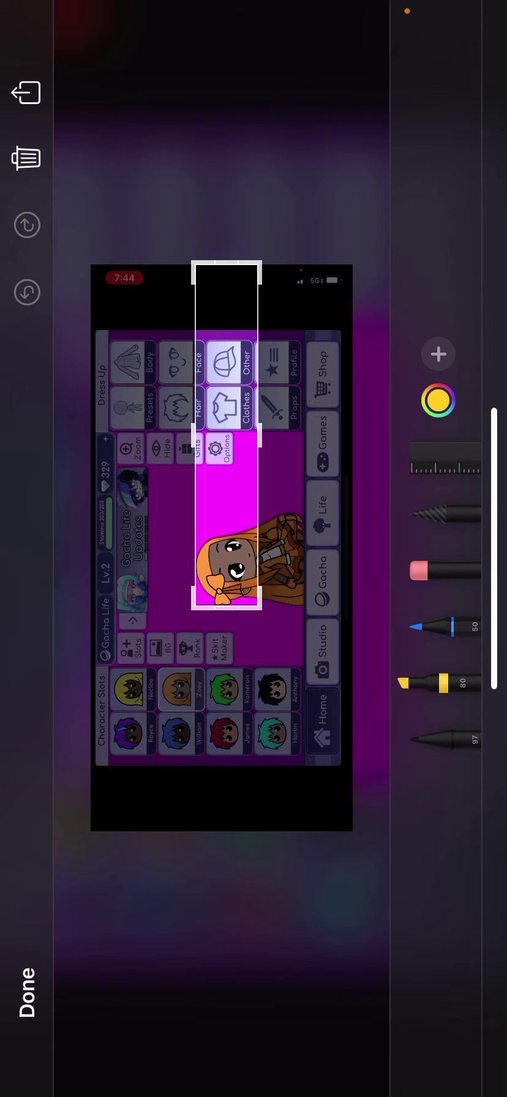
mouse_move(219, 264)
left_mouse_down()
mouse_move(219, 392)
mouse_move(227, 492)
left_mouse_up()
mouse_move(286, 491)
left_mouse_down()
mouse_move(291, 630)
mouse_move(303, 684)
mouse_move(331, 713)
mouse_move(332, 704)
mouse_move(336, 708)
mouse_move(324, 706)
mouse_move(283, 770)
mouse_move(268, 770)
mouse_move(273, 770)
left_mouse_up()
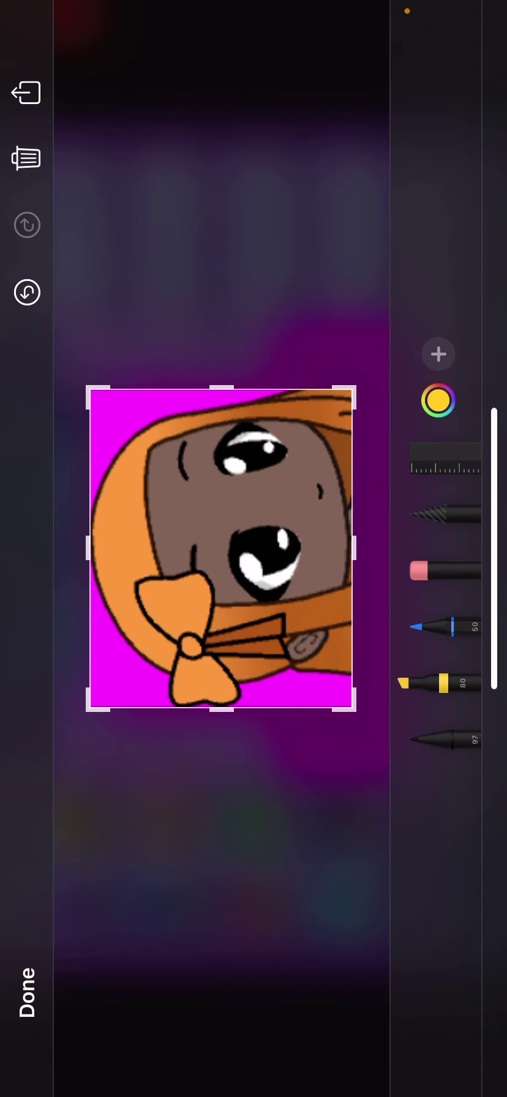
left_click(27, 992)
left_click(448, 943)
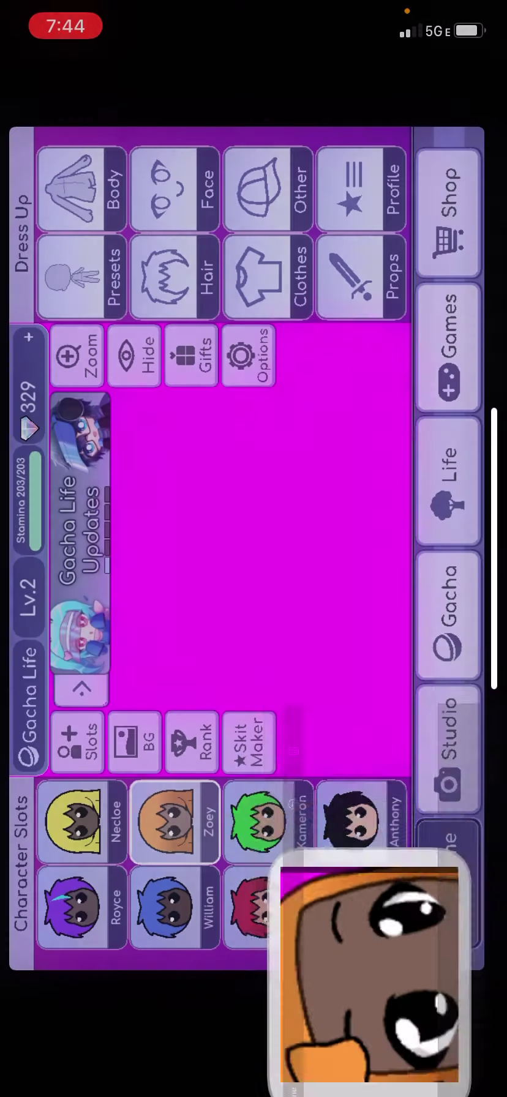
Step: Give Zoey the X-shaped Eyes.40 from page 2 of the eye styles
left_click(173, 177)
left_click(172, 539)
left_click(450, 269)
left_click(356, 196)
left_click(37, 190)
Step: Switch her mouth to Mouth.2, close the editor and screenshot her
left_click(364, 562)
left_click(116, 428)
left_click(36, 189)
left_click(37, 190)
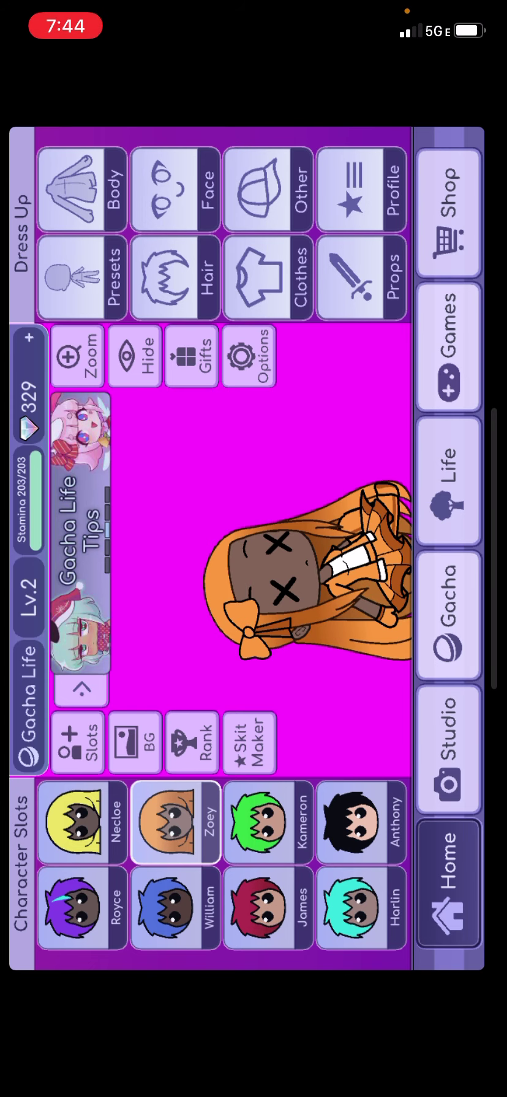
key("super+shift+3")
Step: Crop the new screenshot tightly around Zoey's X-eyed face
left_click(416, 943)
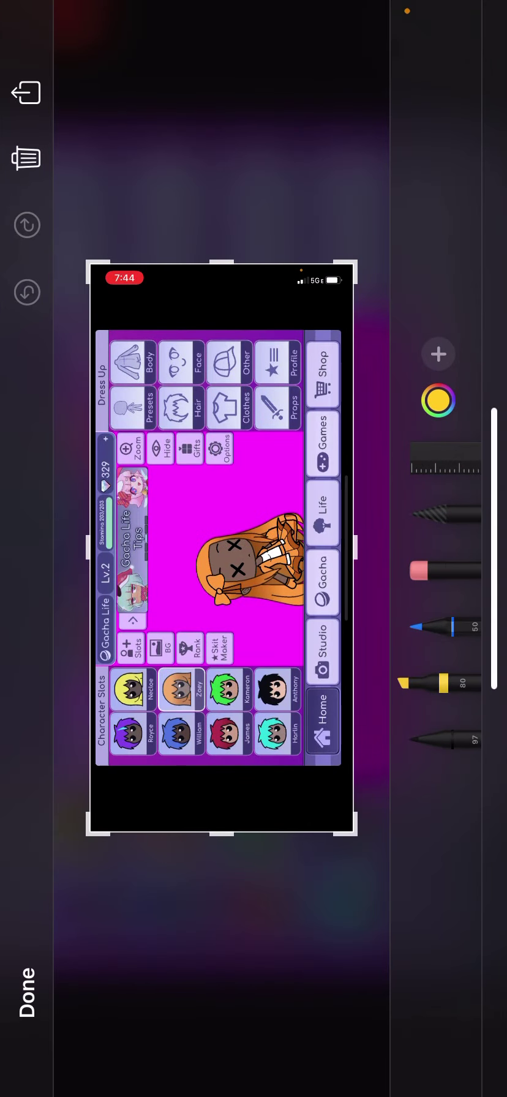
left_click_drag(88, 547, 196, 547)
mouse_move(146, 547)
left_mouse_down()
mouse_move(127, 547)
mouse_move(141, 547)
left_mouse_up()
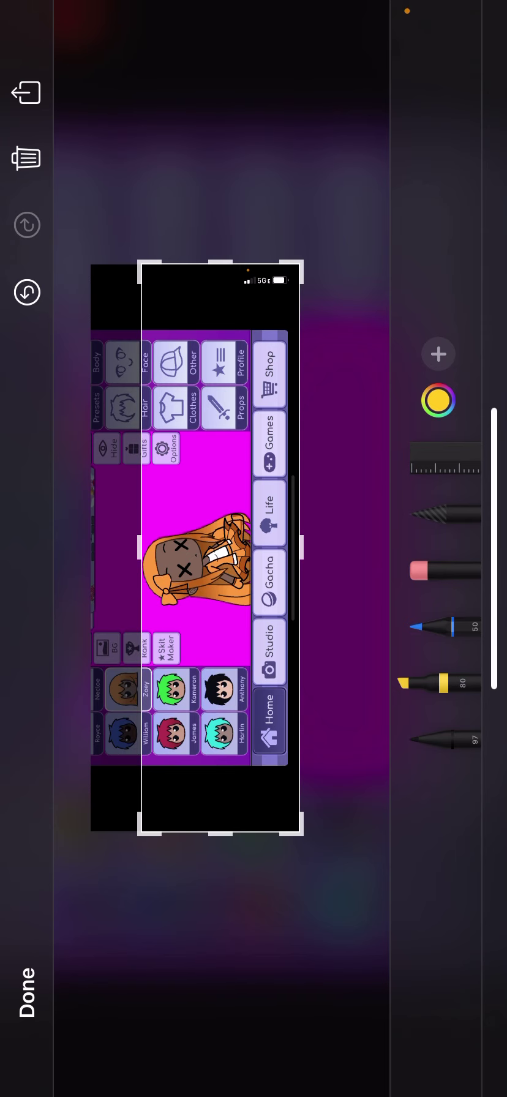
left_click_drag(301, 547, 206, 547)
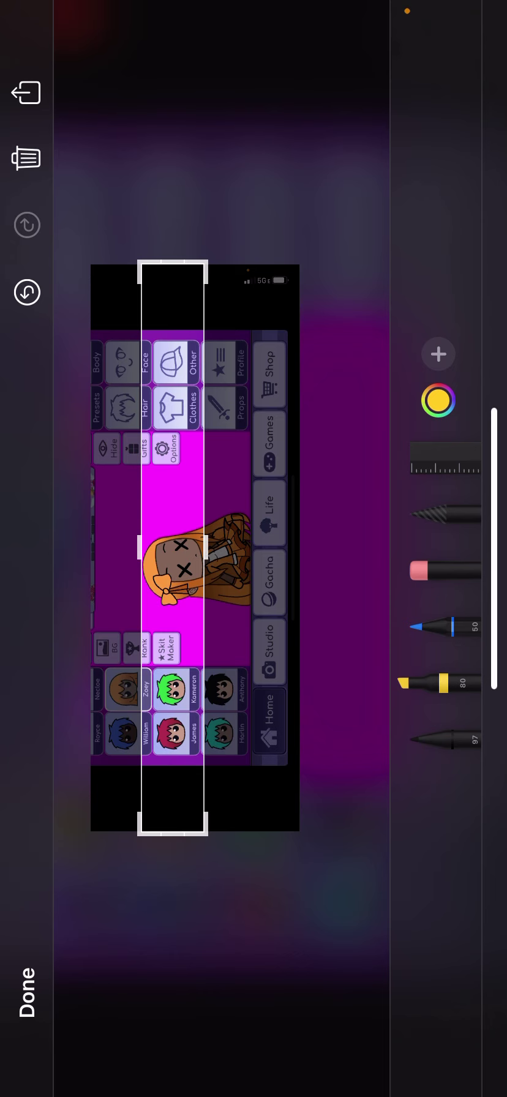
left_click_drag(223, 284, 222, 525)
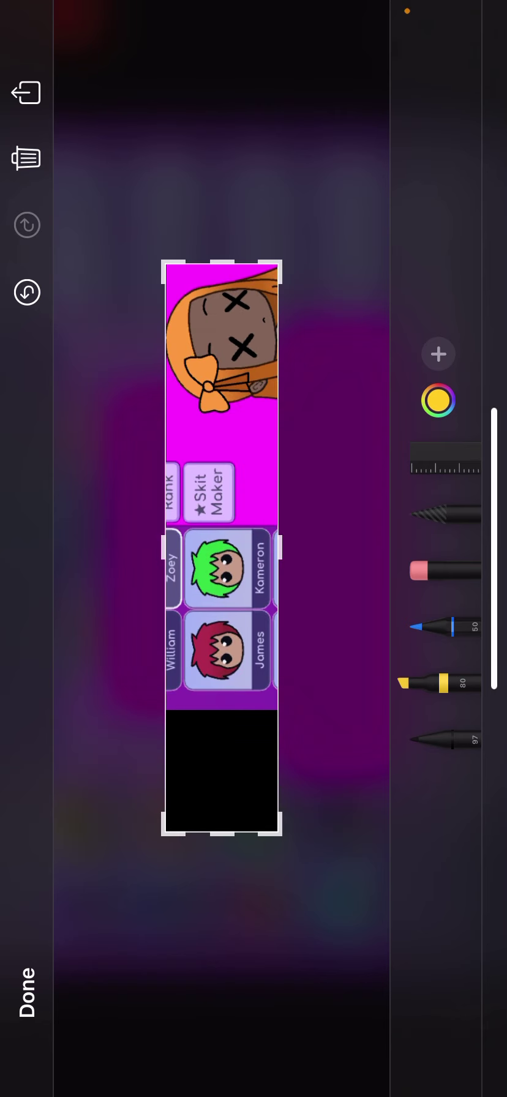
left_click_drag(222, 834, 222, 414)
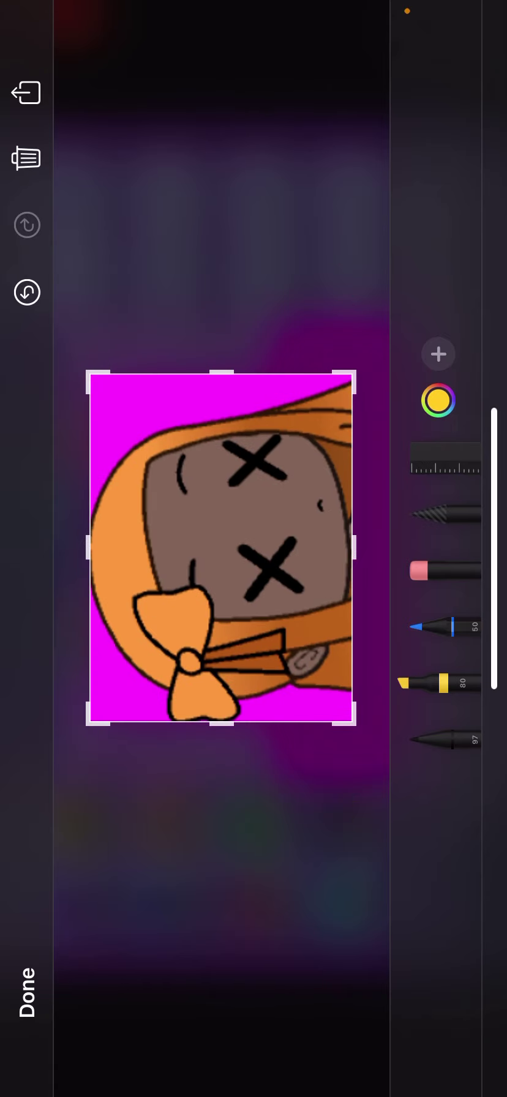
Step: Save the X-eyed crop, then return to Gacha Life's face options
left_click(27, 992)
left_click(448, 169)
left_click(27, 992)
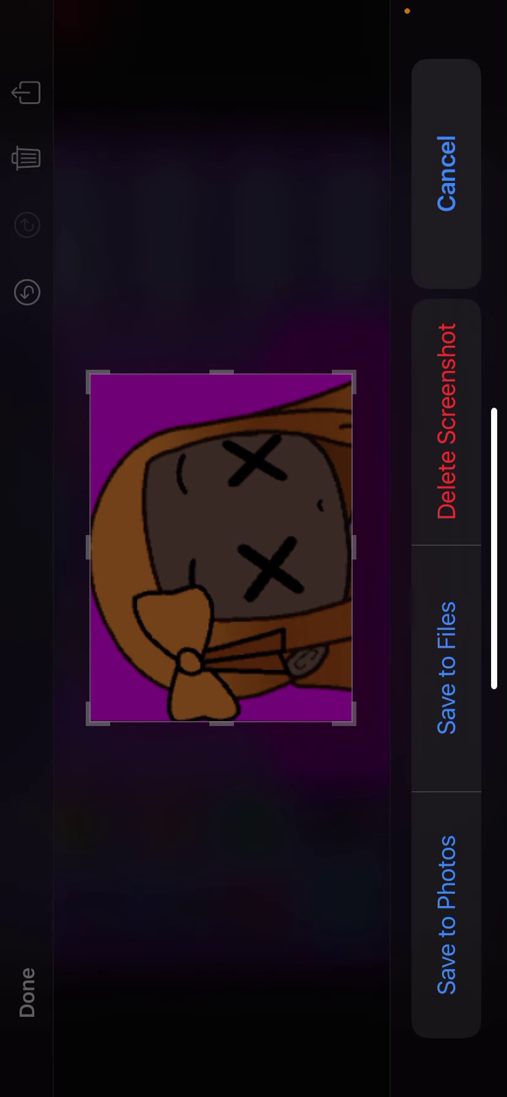
left_click(448, 169)
left_click_drag(494, 549, 367, 548)
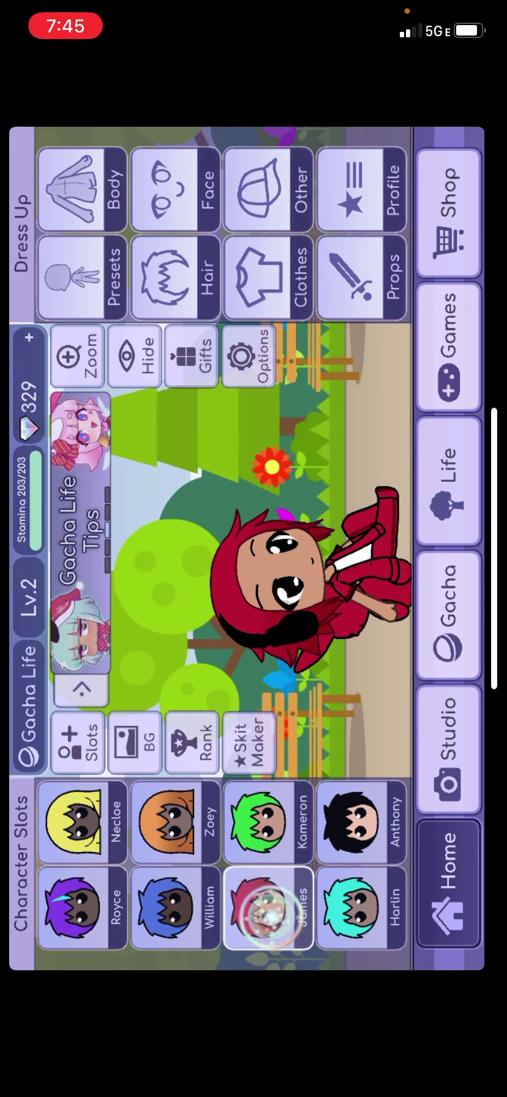
left_click(217, 832)
left_click(160, 157)
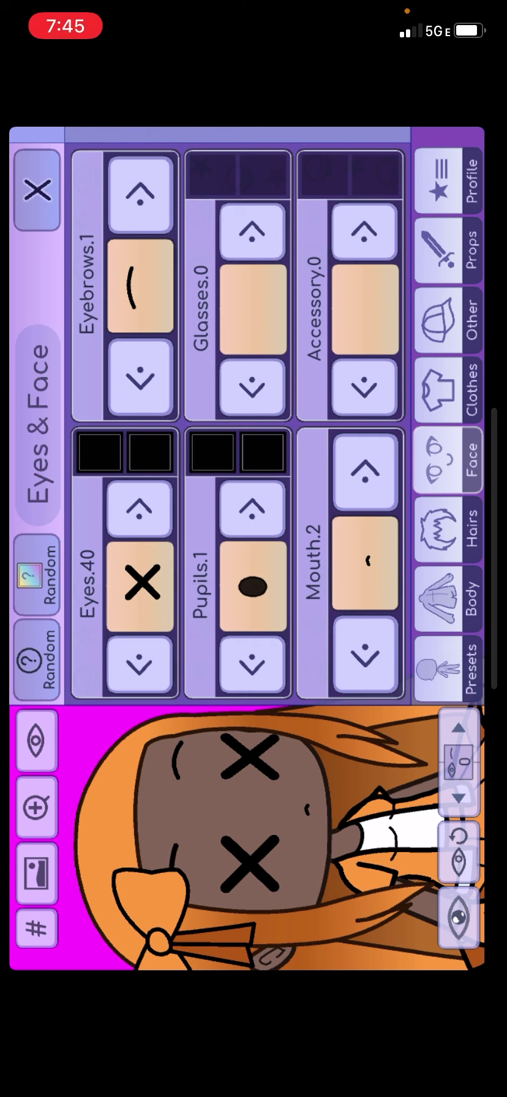
Step: Change Zoey's face to open Eyes.19 and wavy Mouth.7, then close the editor
left_click(142, 620)
left_click(142, 620)
left_click(387, 583)
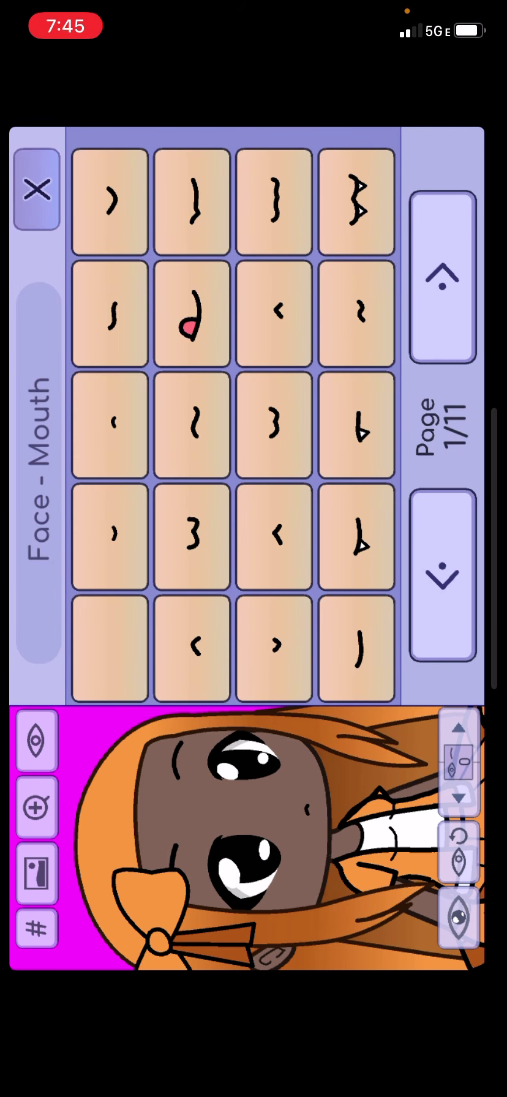
left_click(110, 532)
left_click(37, 188)
left_click(142, 615)
left_click(364, 300)
left_click(37, 189)
left_click(391, 579)
left_click(208, 409)
left_click(37, 189)
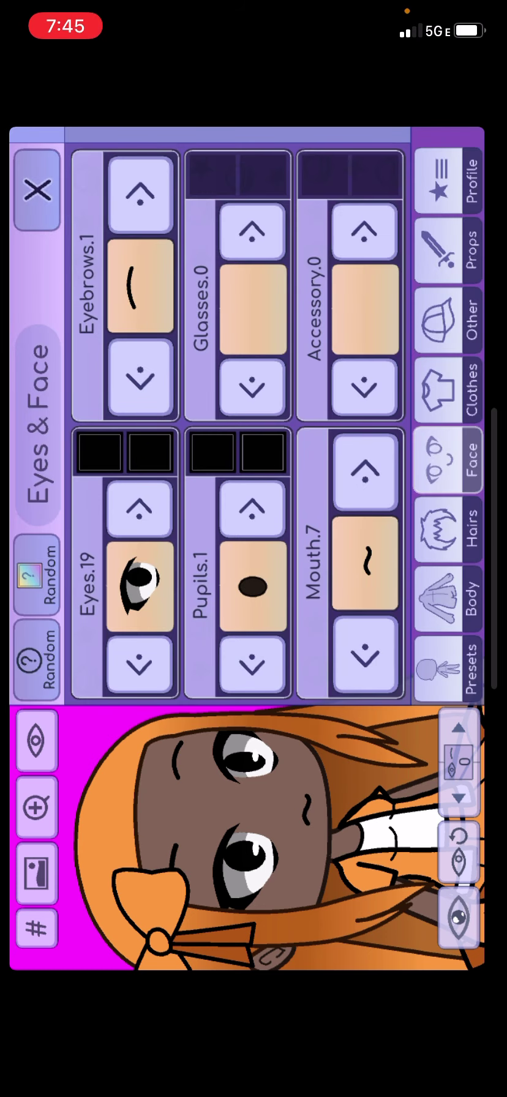
left_click(37, 189)
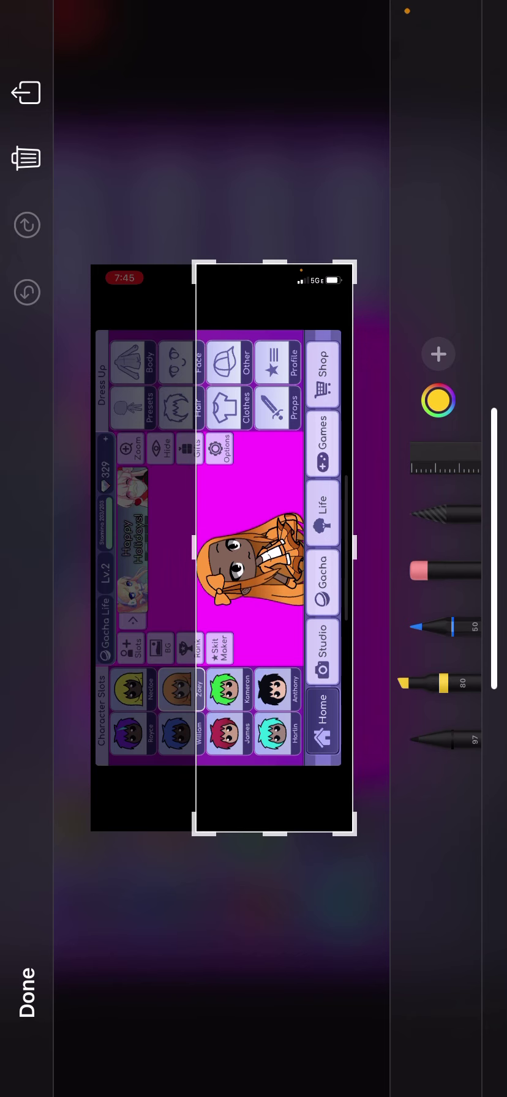
Step: Pull the left, top and right crop edges in to frame Zoey's open-eyed face
left_click_drag(274, 548, 222, 548)
mouse_move(139, 547)
left_mouse_down()
mouse_move(120, 548)
mouse_move(146, 547)
mouse_move(140, 548)
left_mouse_up()
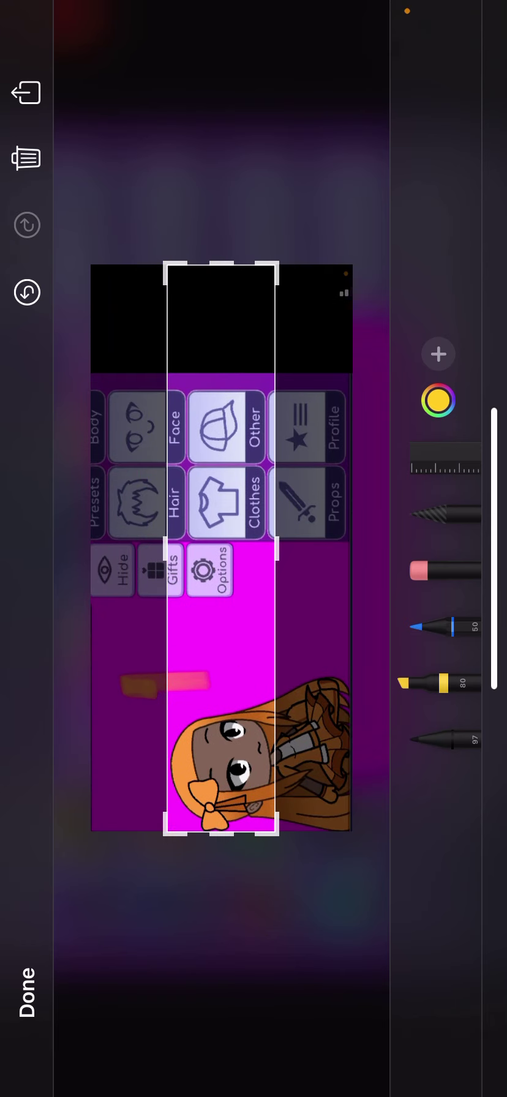
mouse_move(276, 266)
left_mouse_down()
mouse_move(276, 580)
mouse_move(289, 666)
mouse_move(324, 768)
left_mouse_up()
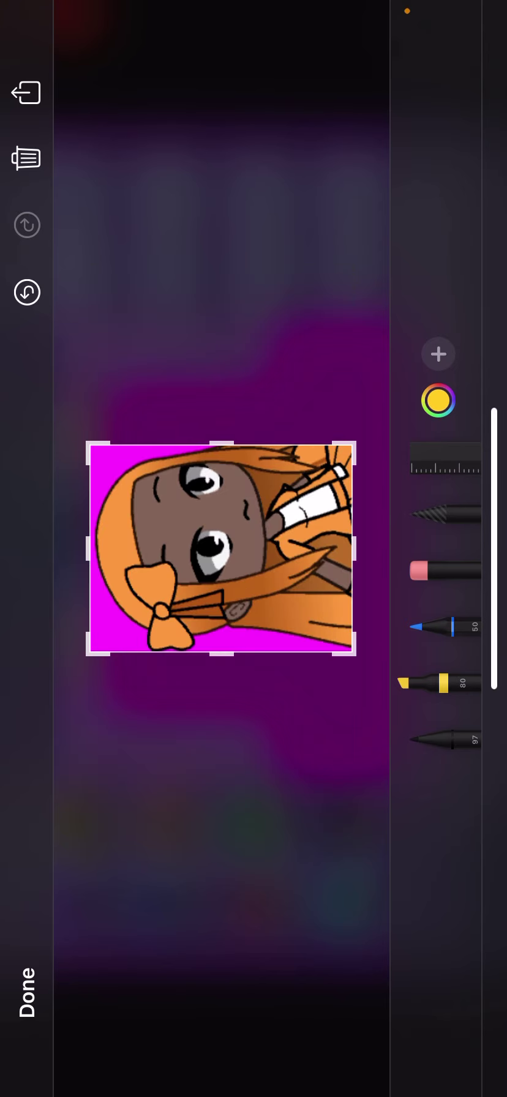
left_click_drag(355, 549, 271, 548)
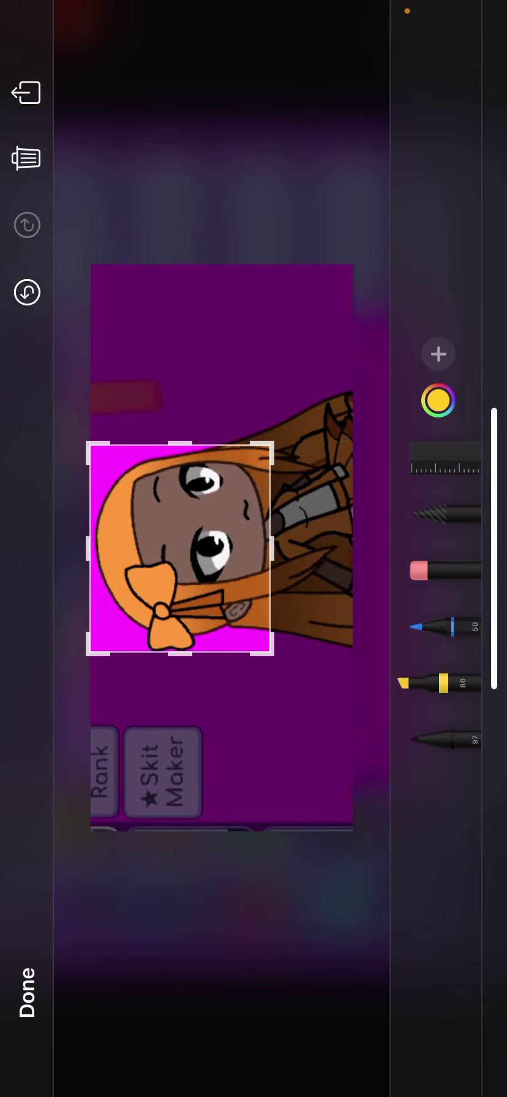
Step: Save the cropped face to Photos, then give Zoey the small Mouth.16
left_click(27, 992)
left_click(458, 942)
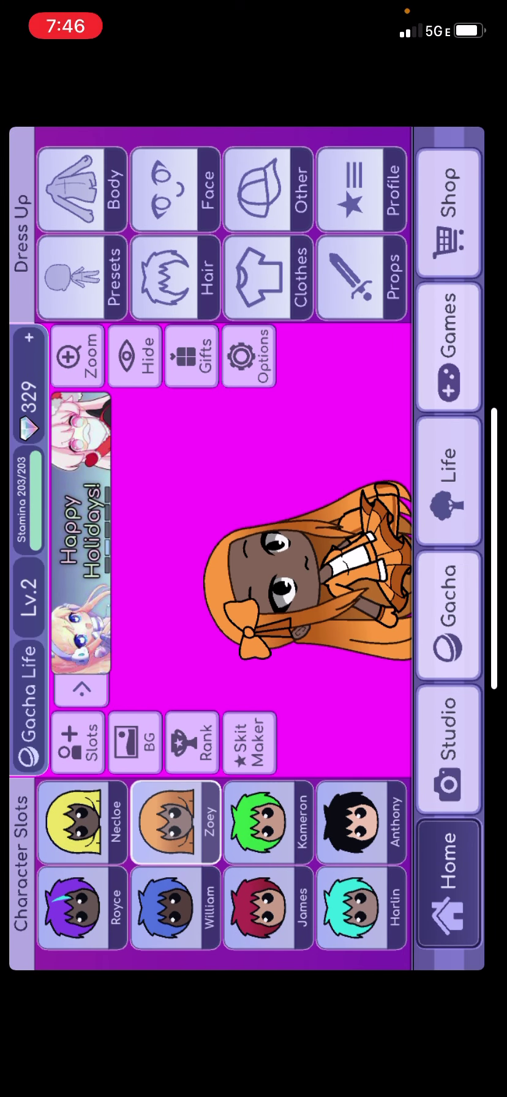
left_click(175, 190)
left_click(364, 562)
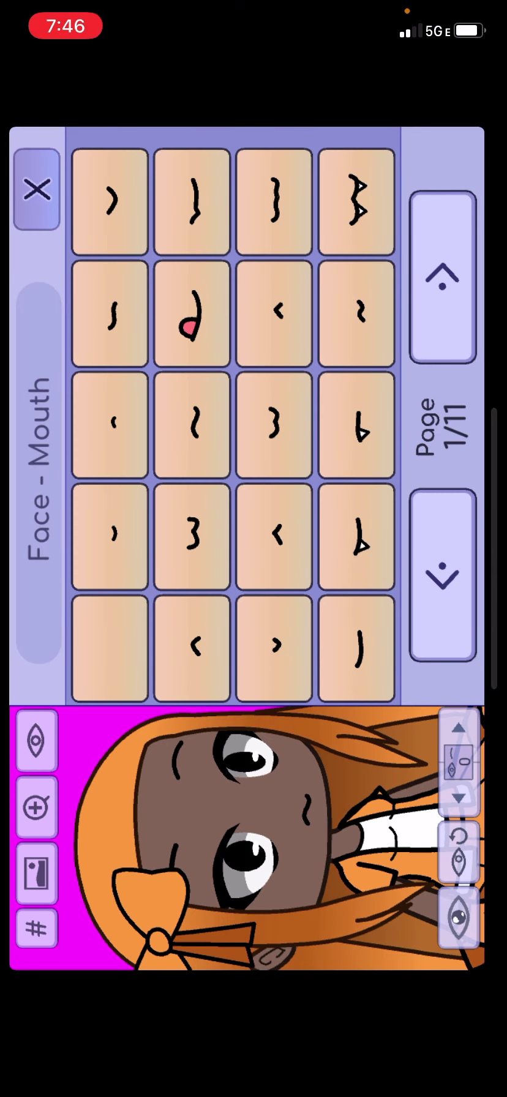
left_click(372, 497)
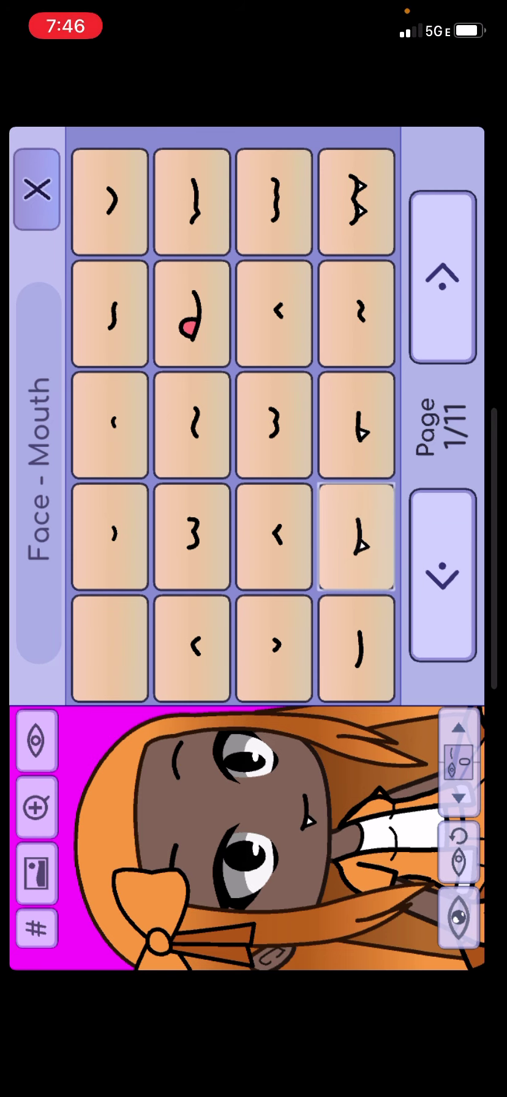
left_click(37, 189)
Step: Give her closed line Eyes.39 from page 2, close the editor and screenshot her
left_click(139, 586)
left_click(443, 275)
left_click(363, 304)
left_click(37, 189)
left_click(37, 189)
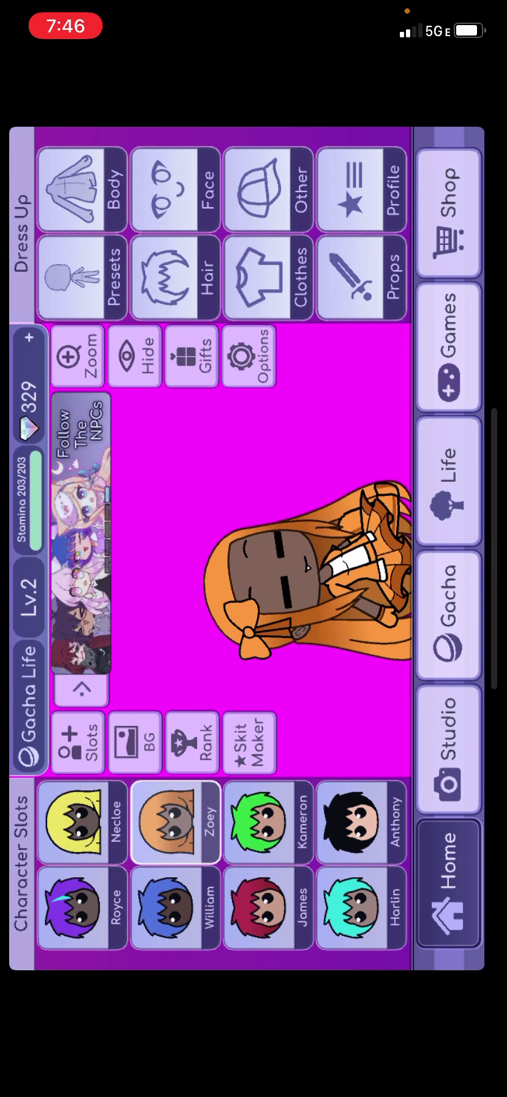
key("XF86AudioRaiseVolume")
Step: Crop the closed-eyed screenshot tightly around Zoey's face and save it
left_click(392, 876)
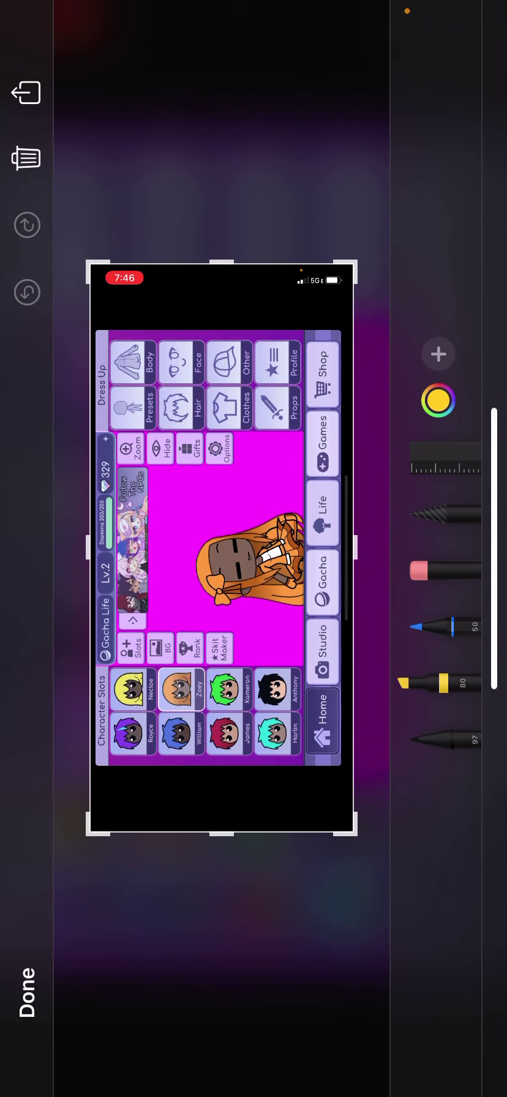
left_click_drag(88, 547, 195, 547)
mouse_move(274, 832)
left_mouse_down()
mouse_move(274, 601)
mouse_move(274, 607)
left_mouse_up()
left_click_drag(354, 435, 257, 435)
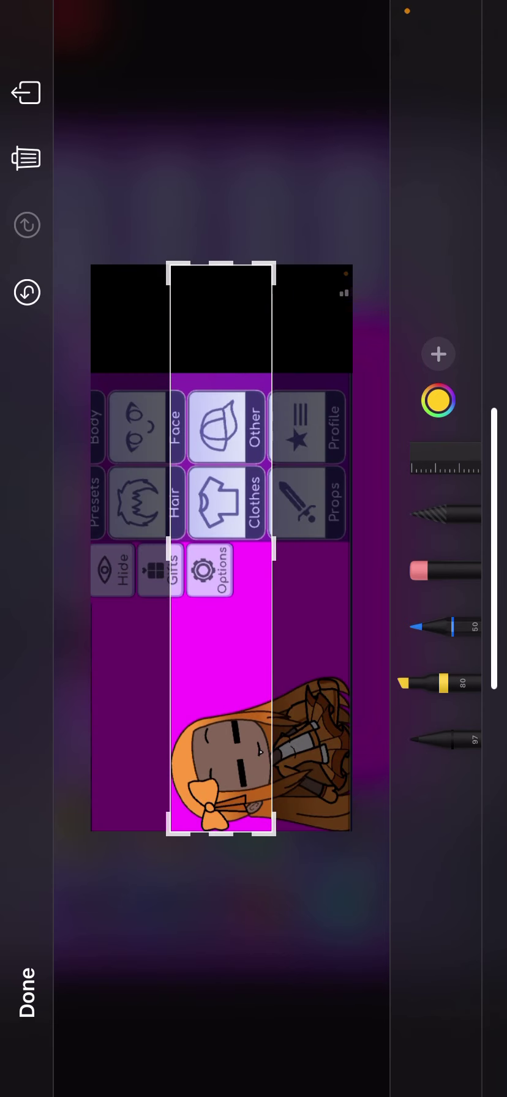
mouse_move(220, 263)
left_mouse_down()
mouse_move(220, 711)
mouse_move(220, 701)
left_mouse_up()
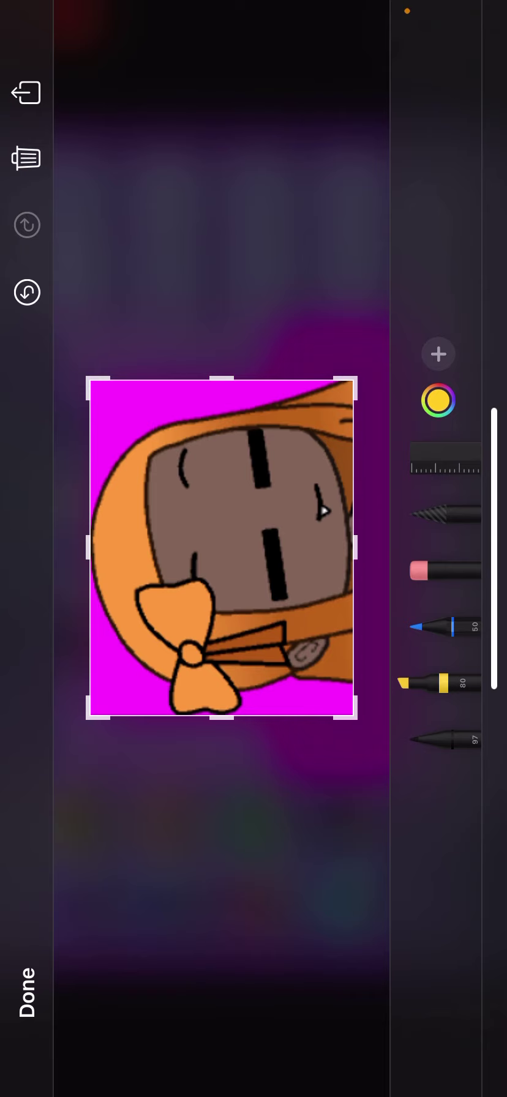
left_click(27, 991)
left_click(453, 943)
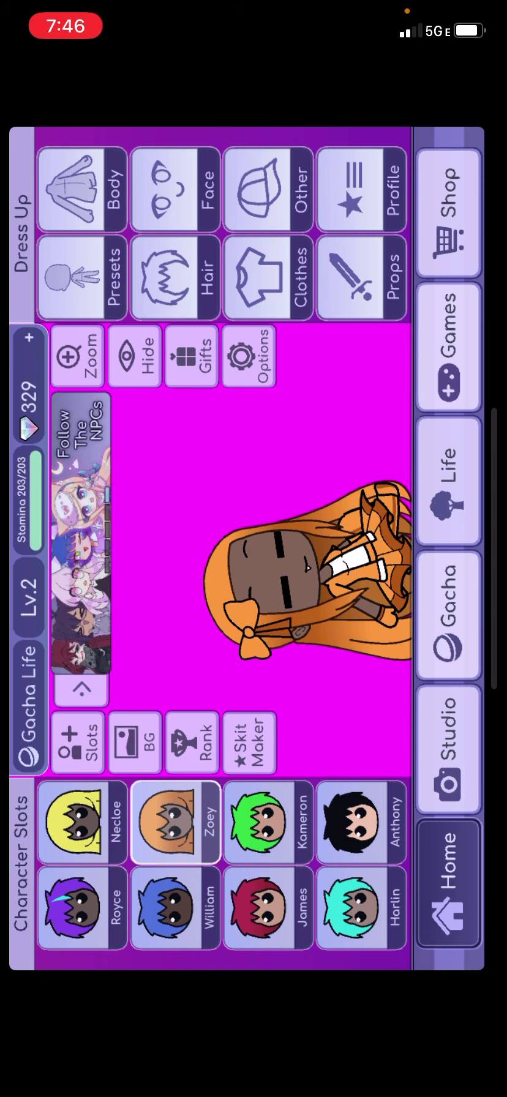
Step: Give Zoey the plain small Mouth.1 and open Eyes.1
left_click(175, 190)
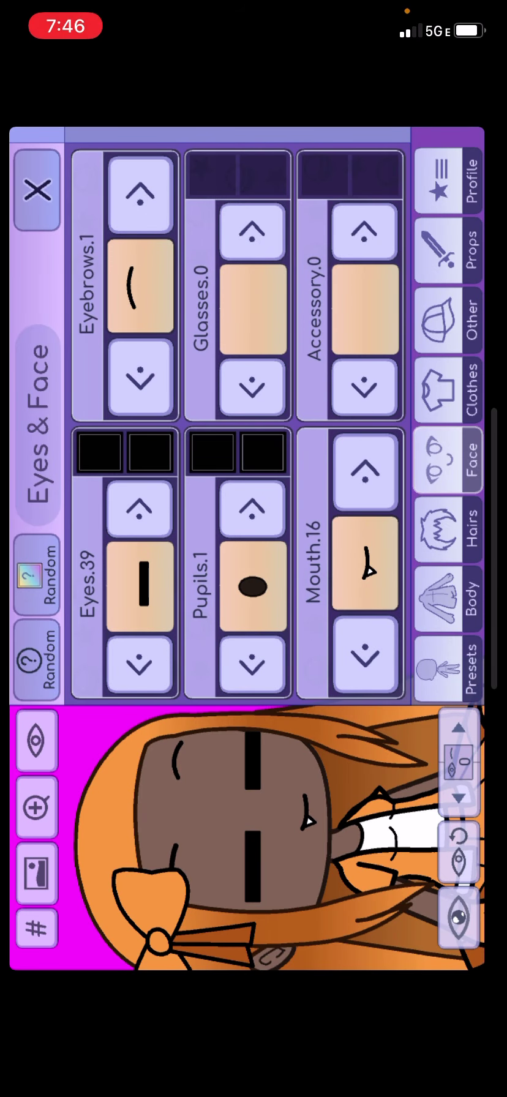
left_click(360, 564)
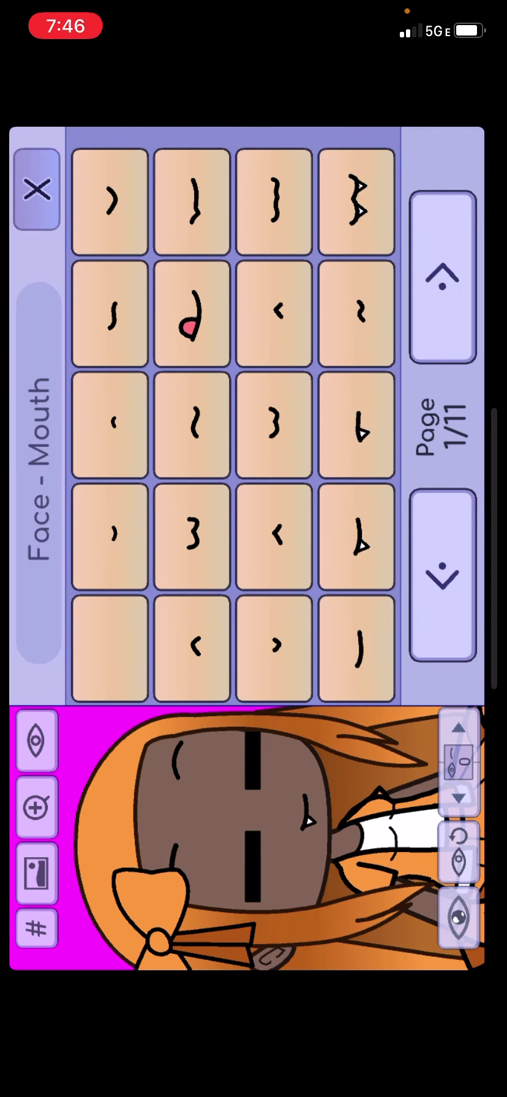
left_click(262, 385)
left_click(108, 551)
left_click(40, 192)
left_click(140, 586)
left_click(113, 640)
left_click(38, 189)
left_click(434, 383)
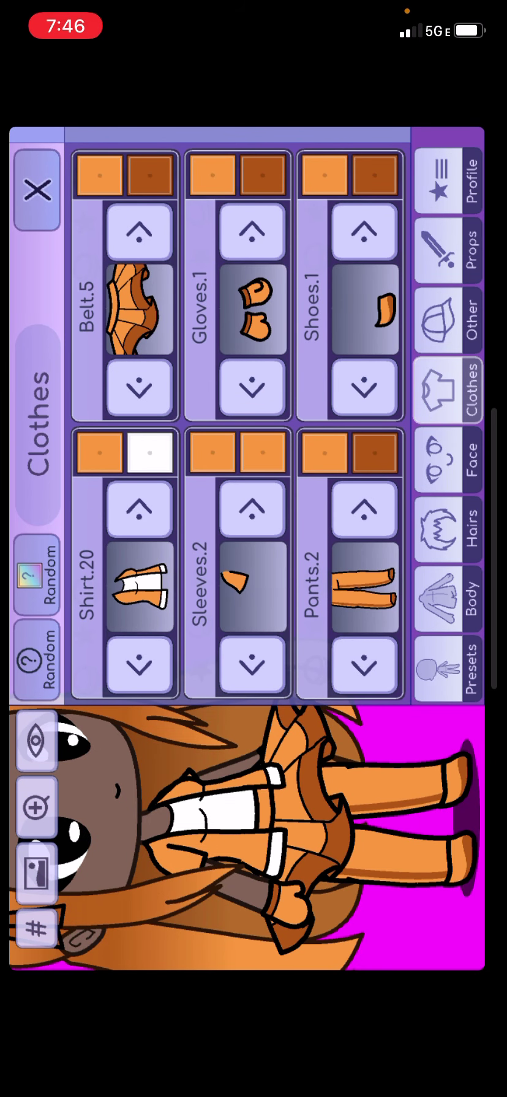
left_click(446, 459)
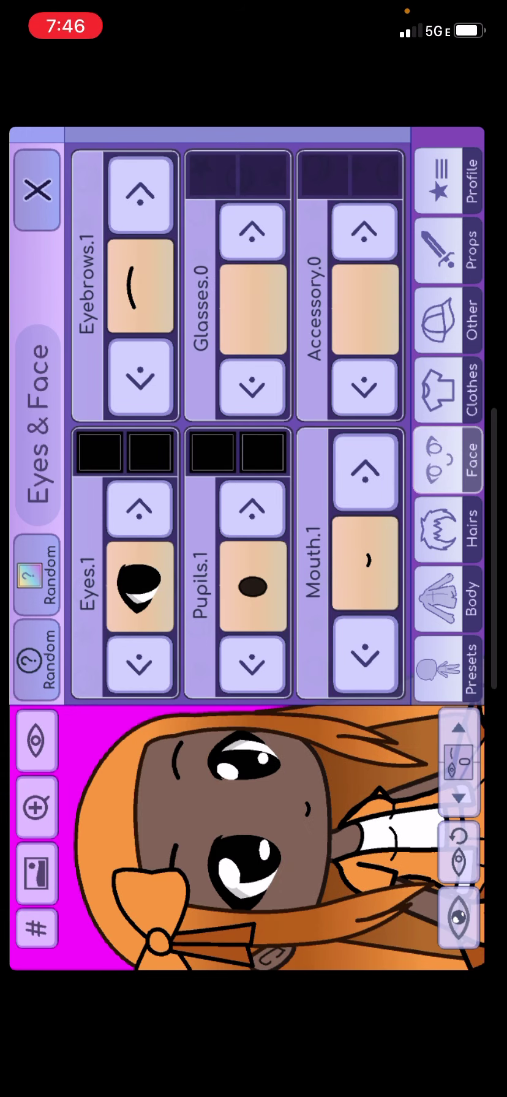
Step: Colour her pupils orange, then screenshot her on the Dress Up screen
left_click(211, 453)
left_click(133, 274)
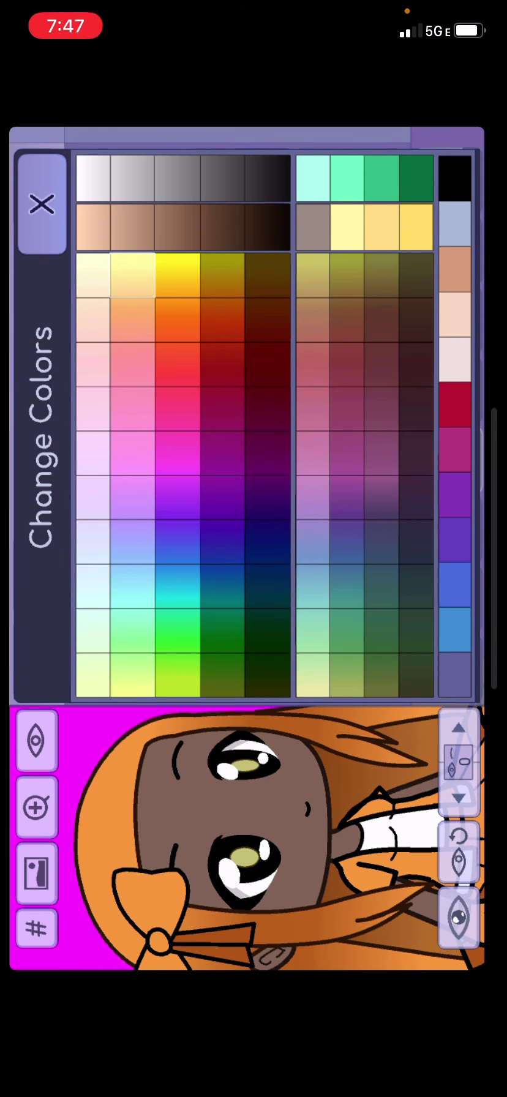
left_click(179, 275)
left_click(42, 204)
left_click(213, 452)
left_click(176, 313)
left_click(36, 203)
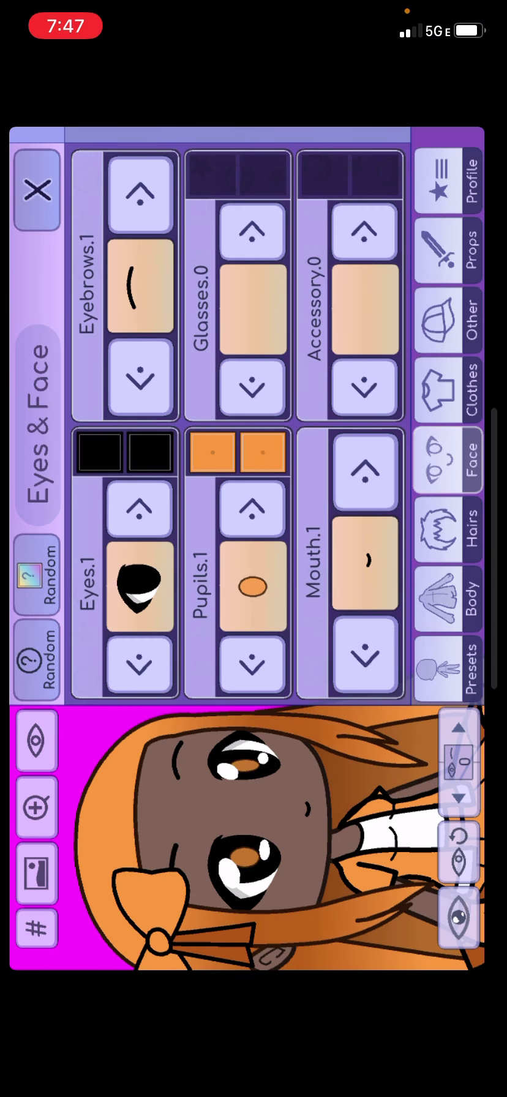
left_click(37, 190)
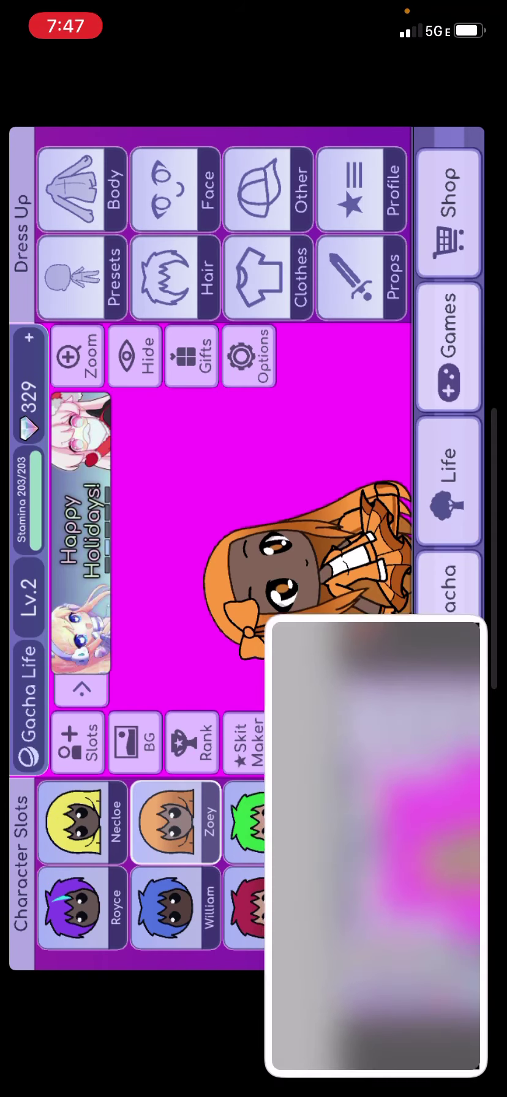
left_click(376, 844)
Step: Pull the crop's left, top, right and bottom edges in to frame only the orange-eyed face
left_click_drag(159, 546, 193, 547)
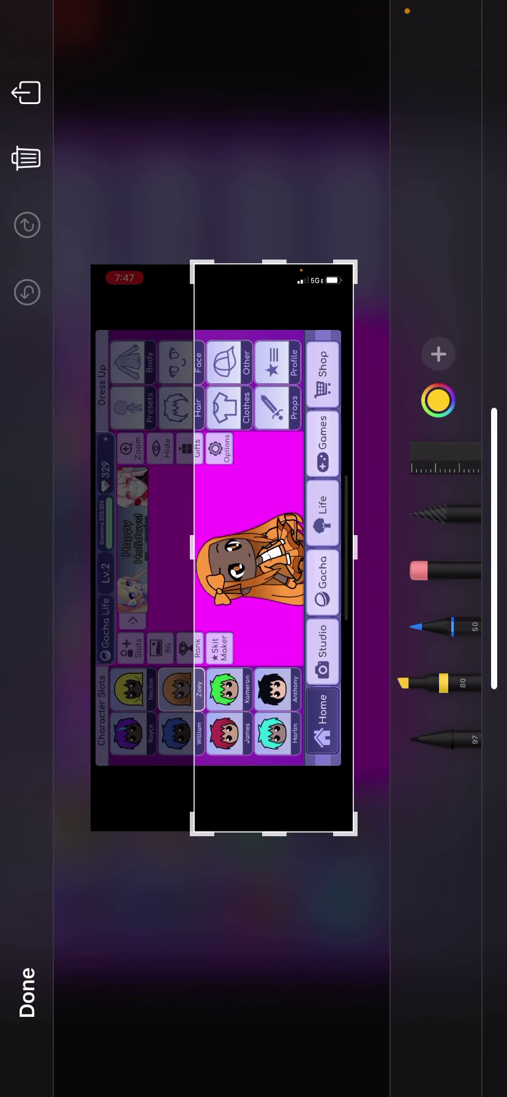
left_click_drag(274, 263, 274, 530)
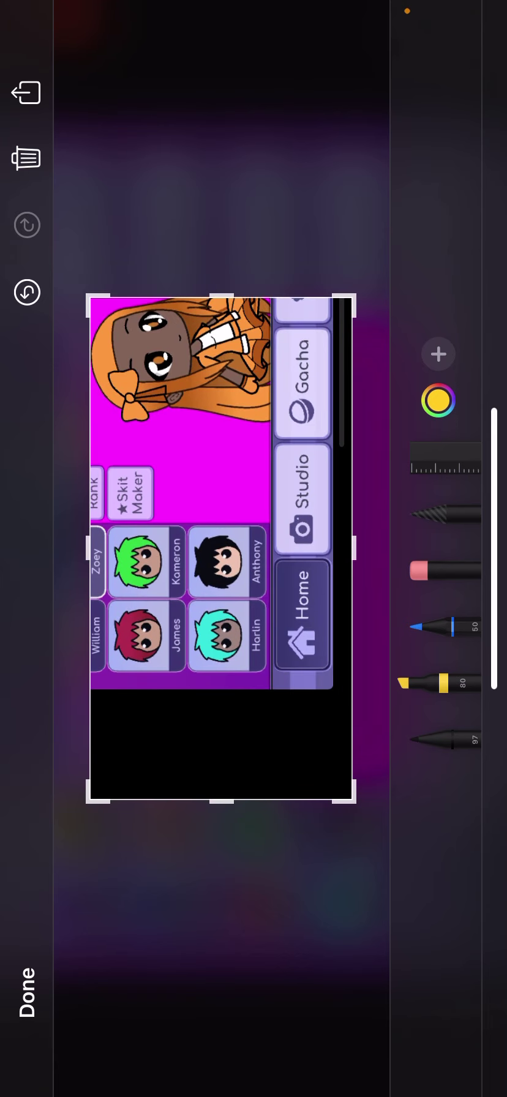
left_click_drag(355, 548, 195, 548)
left_click_drag(142, 799, 142, 423)
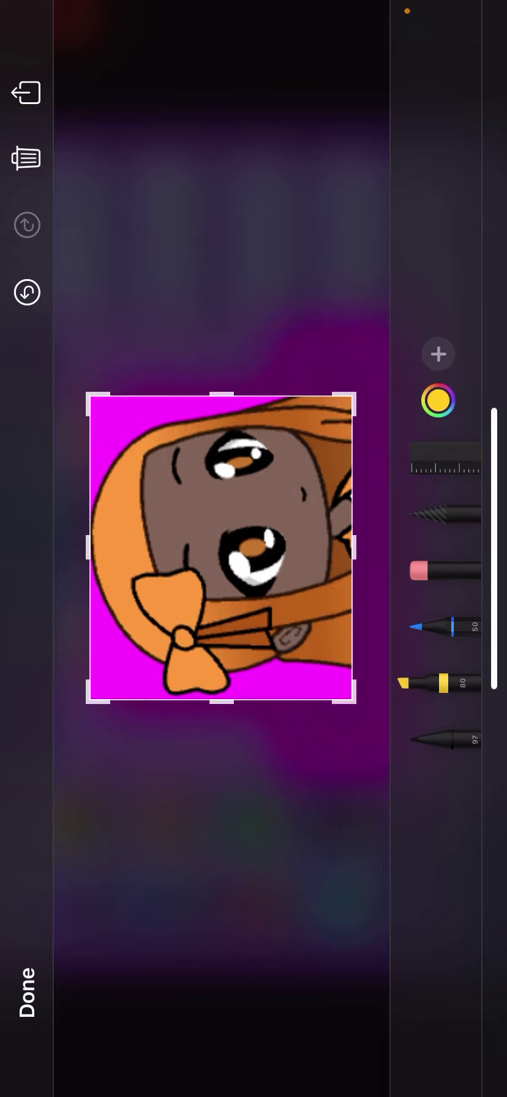
left_click_drag(354, 546, 335, 547)
Step: Save the cropped screenshot, then reselect Zoey and make her pupils black
left_click(27, 992)
left_click(448, 918)
left_click(156, 893)
left_click(177, 845)
left_click(175, 189)
left_click(210, 471)
left_click(454, 178)
left_click(42, 204)
Step: Give her Eyes.42, the big crying eyes with blue tears, from page 3
left_click(110, 517)
left_click(442, 277)
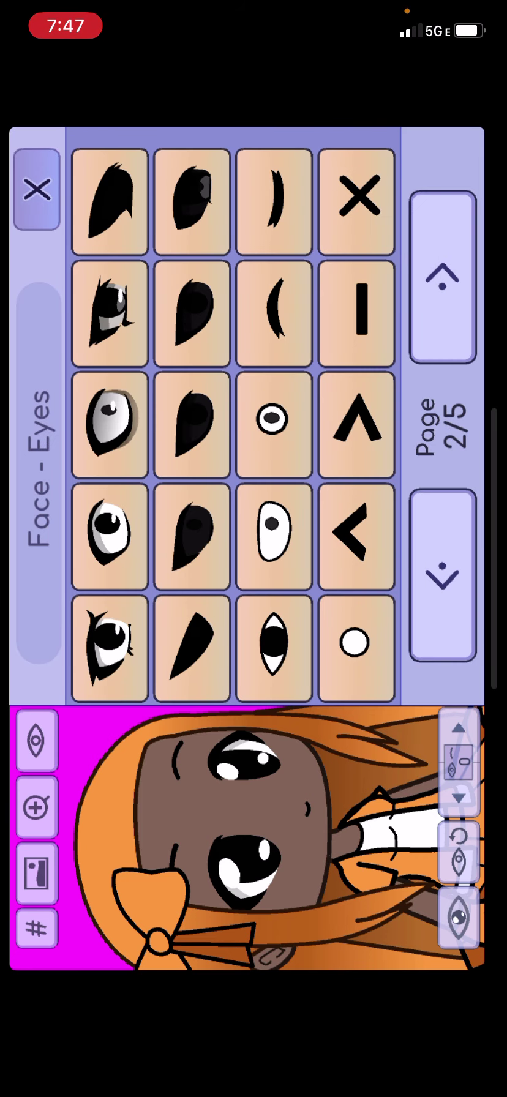
left_click(356, 425)
left_click(442, 277)
left_click(111, 525)
left_click(36, 190)
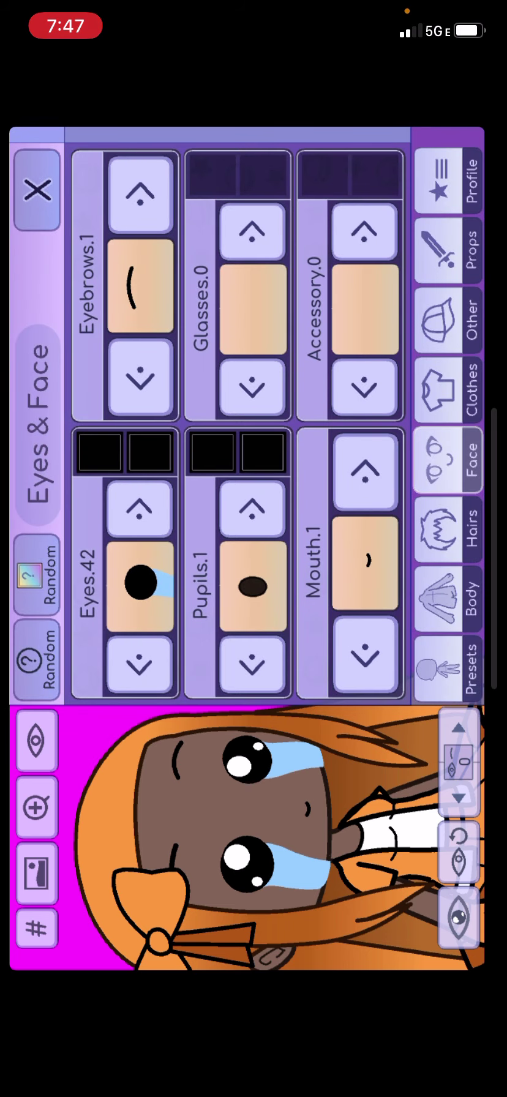